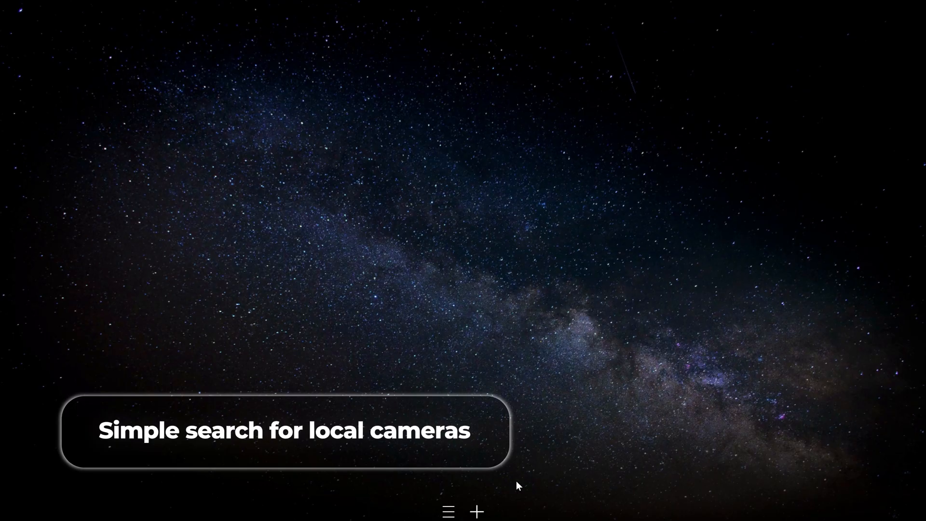
# - Run a simple search for local cameras and add the camera at 192.168.1.108 with username root and the camera password
pyautogui.click(476, 512)
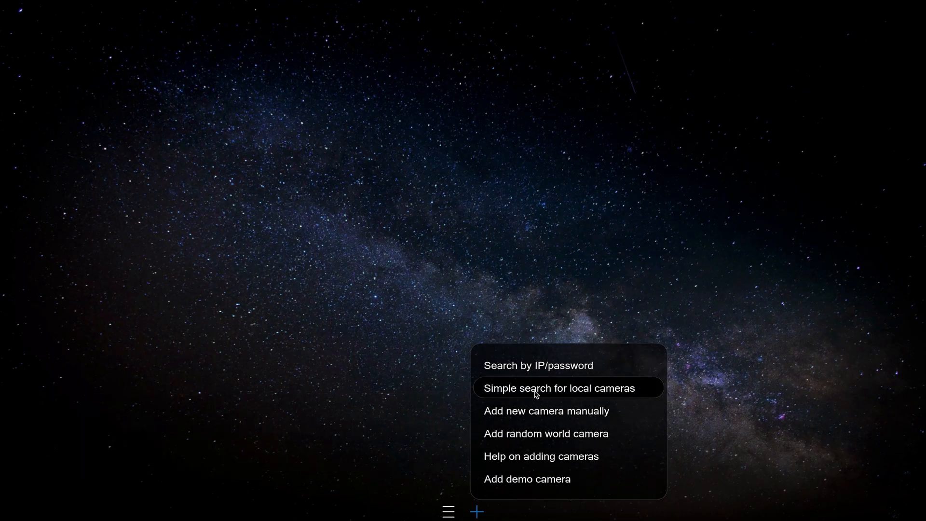
pyautogui.click(536, 394)
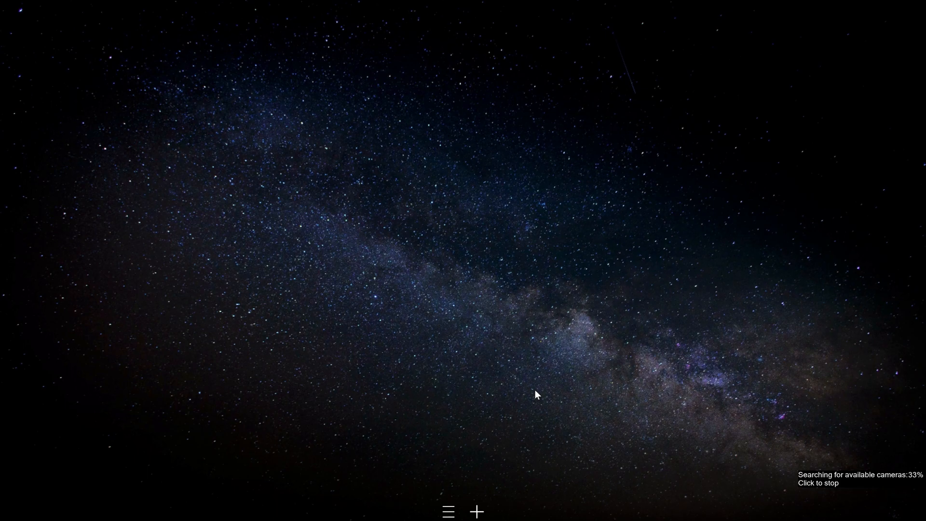
pyautogui.click(440, 230)
pyautogui.write('root')
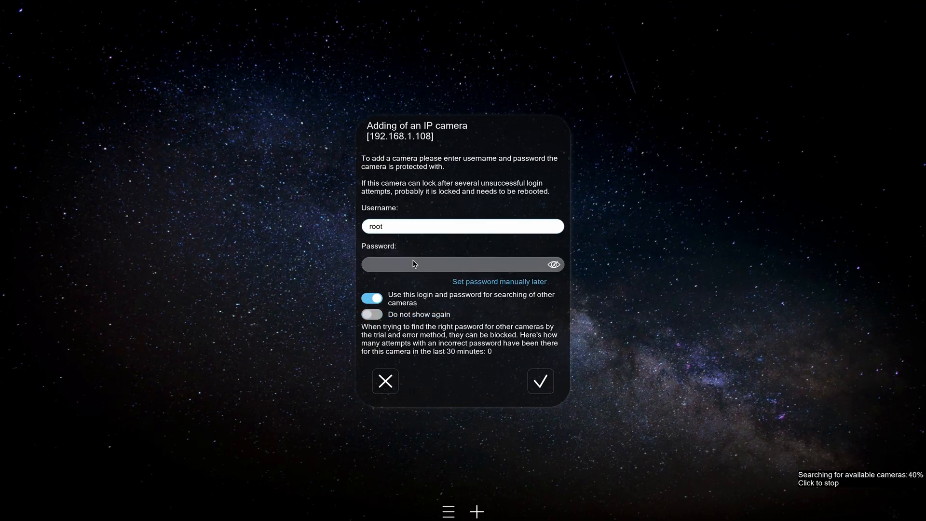
pyautogui.click(412, 261)
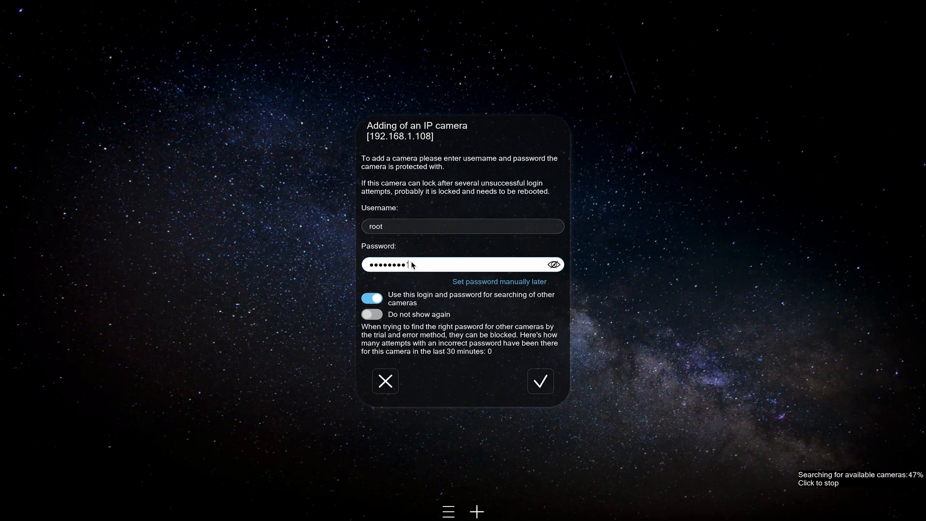
pyautogui.click(540, 381)
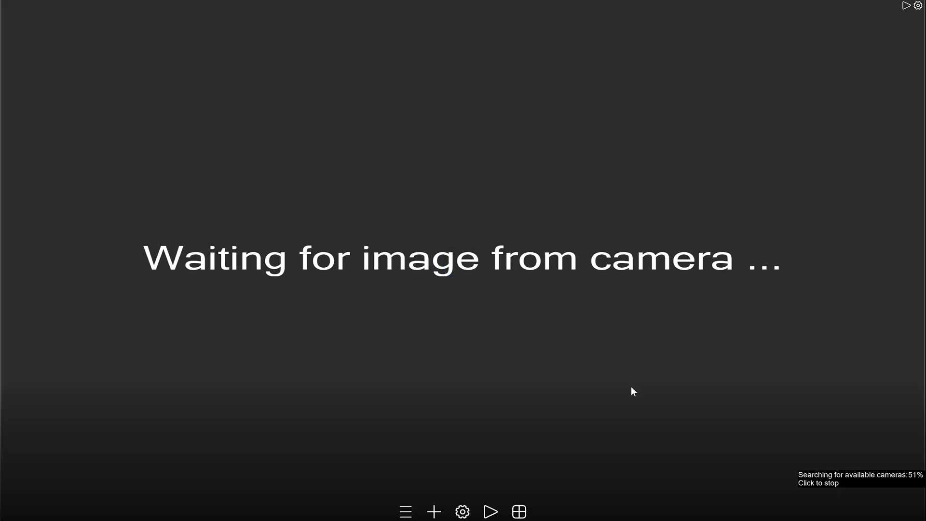
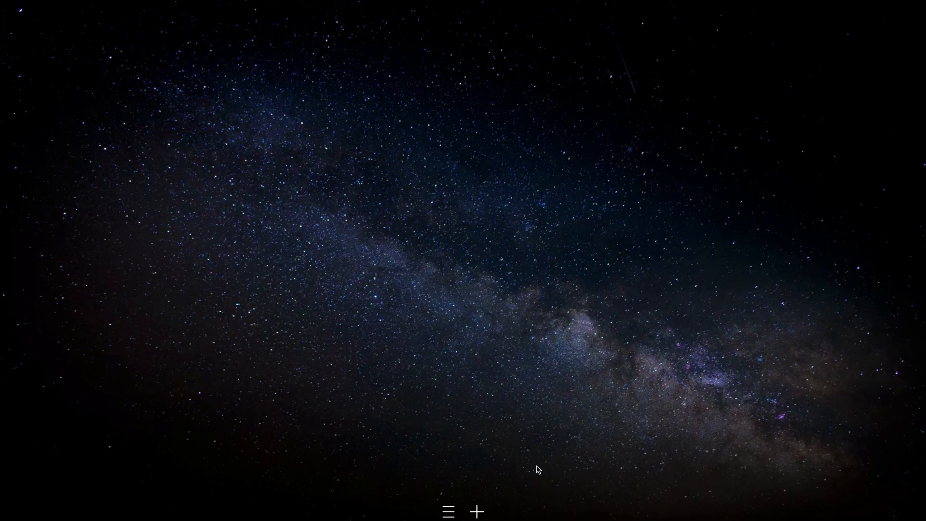
# - Open the network camera search by IP/password and enter root as the user name
pyautogui.click(476, 511)
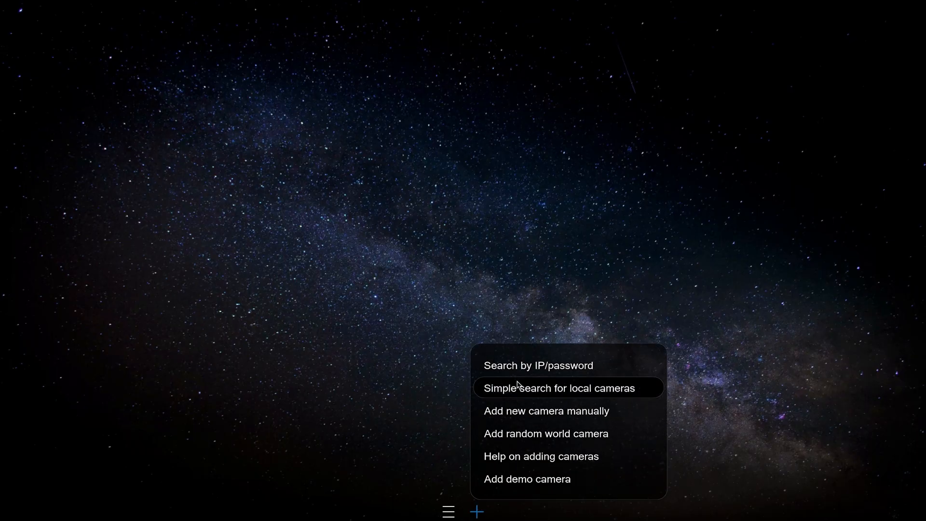
pyautogui.click(525, 368)
pyautogui.click(518, 202)
pyautogui.write('root')
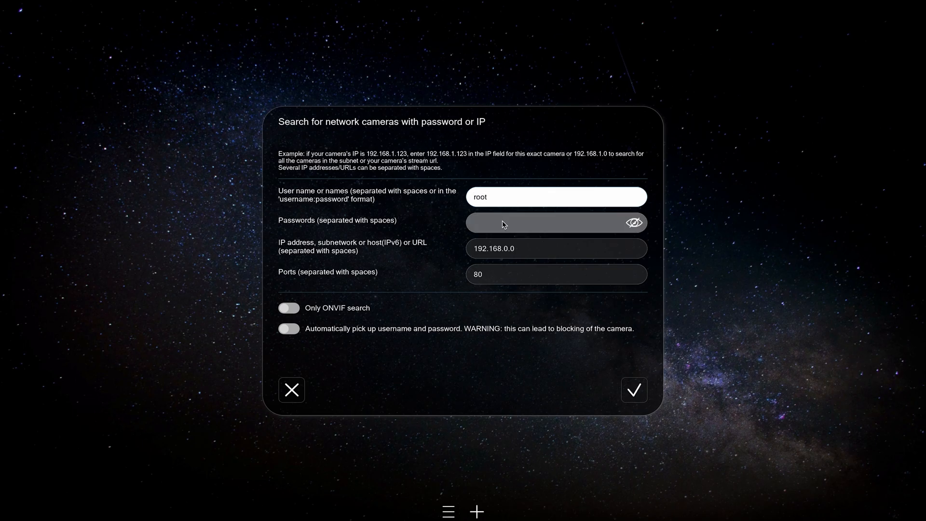
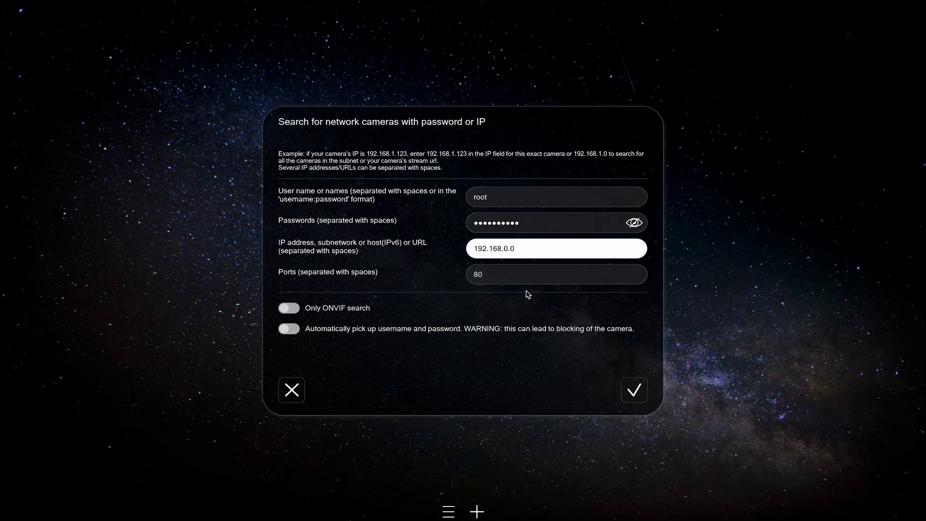
# - Set the IP address of the camera search to 192.168.1.108 and start the search
pyautogui.press('BackSpace')
pyautogui.press('BackSpace')
pyautogui.press('BackSpace')
pyautogui.write('1.0')
pyautogui.press('BackSpace')
pyautogui.write('108')
pyautogui.click(540, 315)
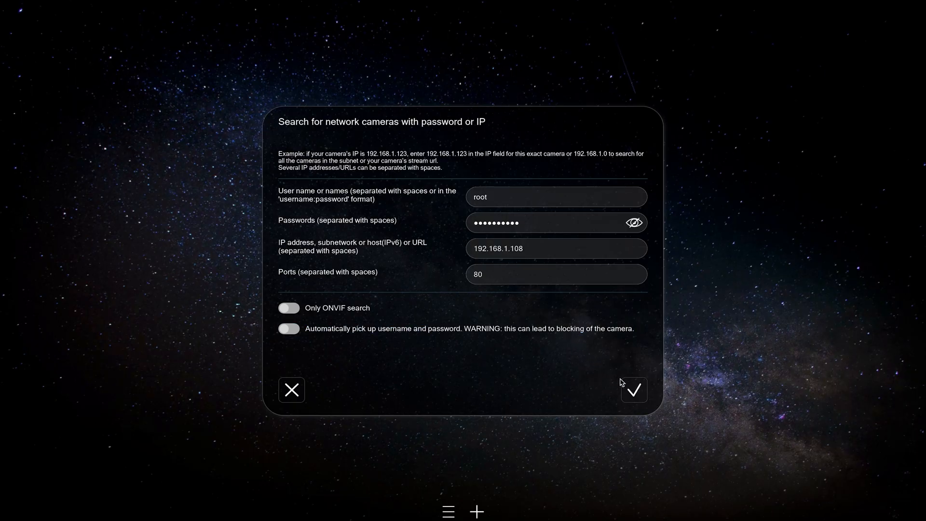
pyautogui.click(633, 390)
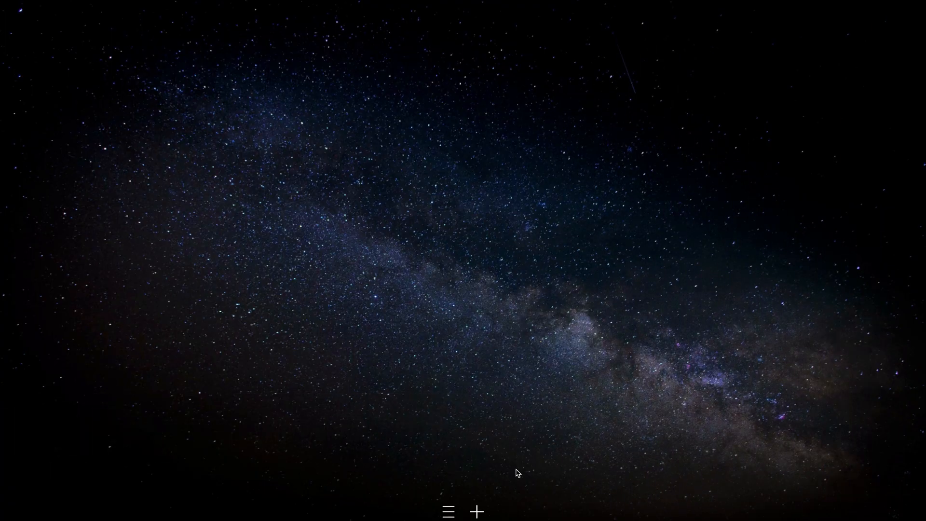
# - Add a new camera manually with IP or Wi-Fi camera as its device type
pyautogui.click(476, 510)
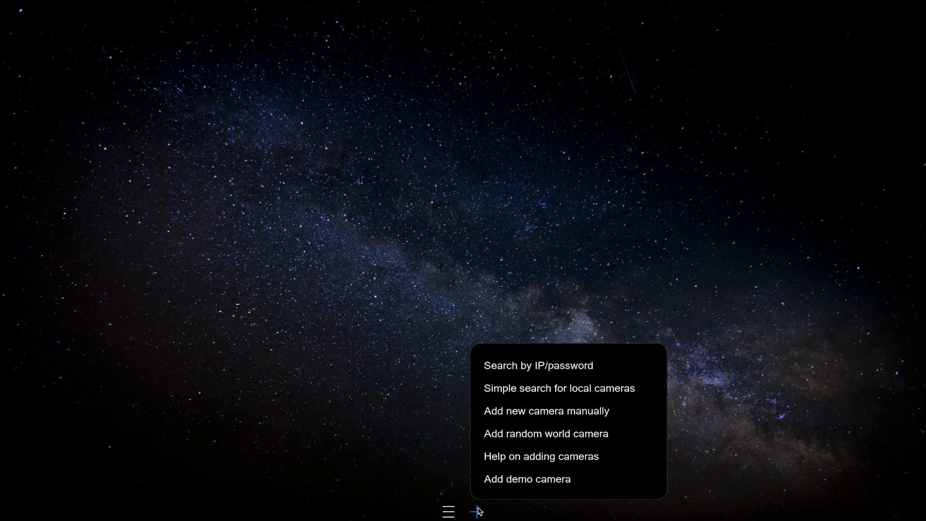
pyautogui.click(520, 411)
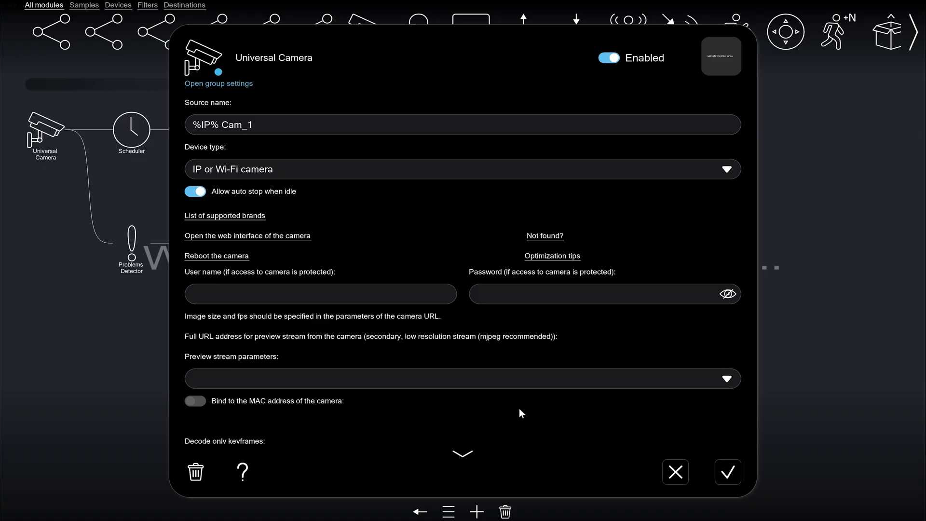
pyautogui.click(731, 171)
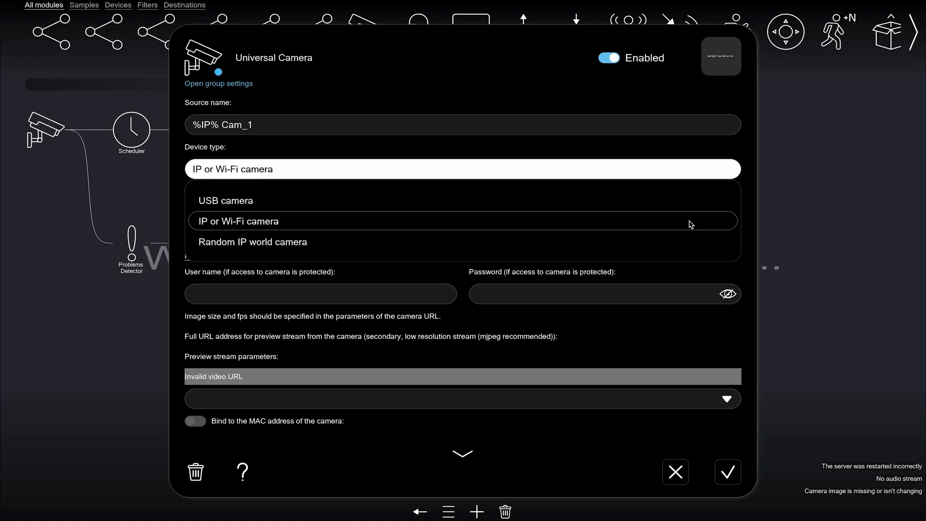
pyautogui.click(690, 221)
# - Paste rtsp://192.168.1.100:554/Streaming/Channels/101/ as the URL in the preview stream parameters
pyautogui.click(470, 454)
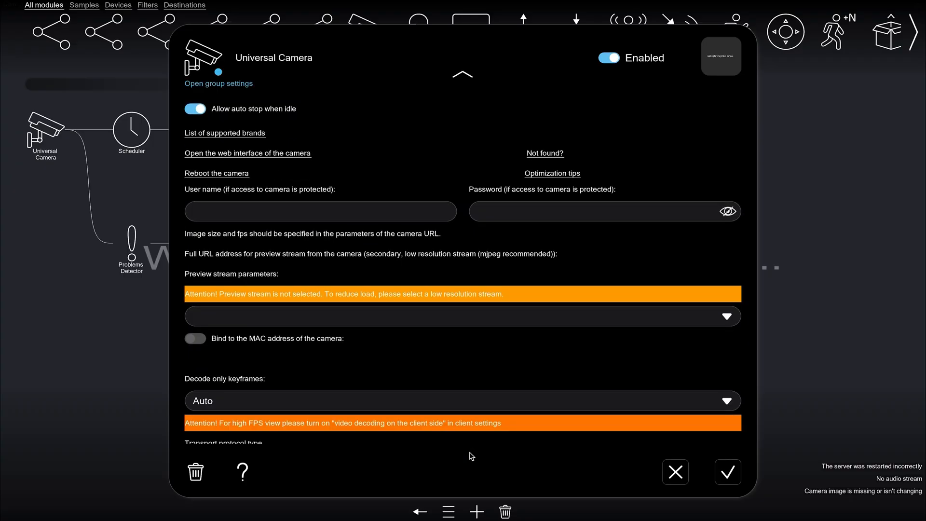
pyautogui.click(407, 304)
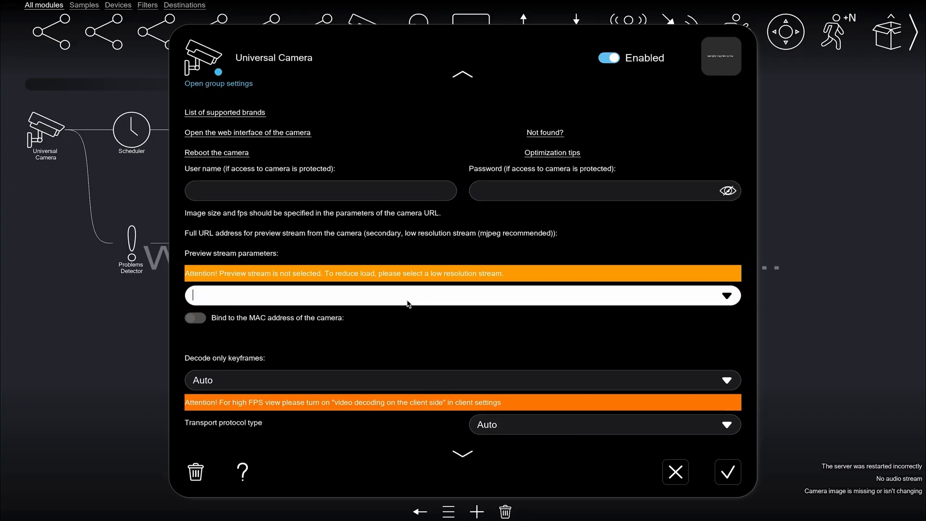
pyautogui.write('rtsp://192.168.1.100:554/Streaming/Channels/101/')
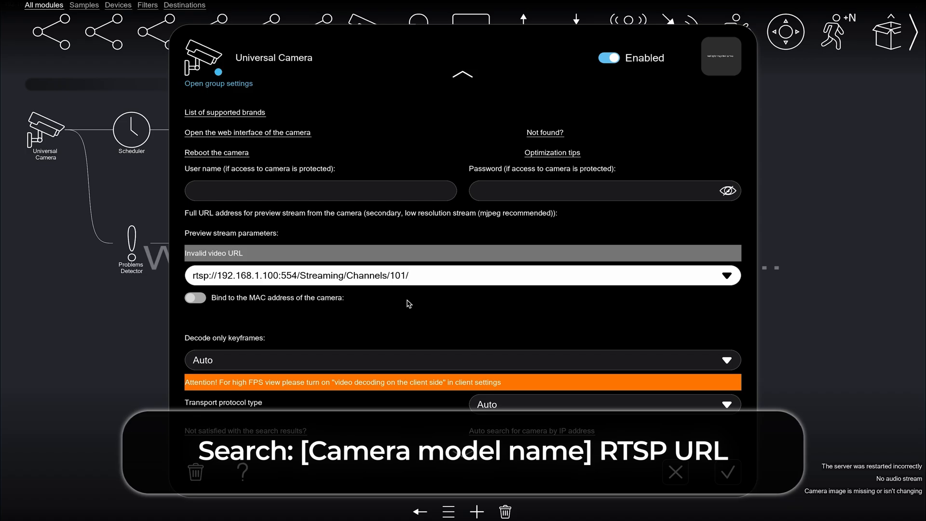
# - Insert the login root, the camera password and @ before the IP address in the preview stream URL, and set its channel to 102
pyautogui.click(217, 276)
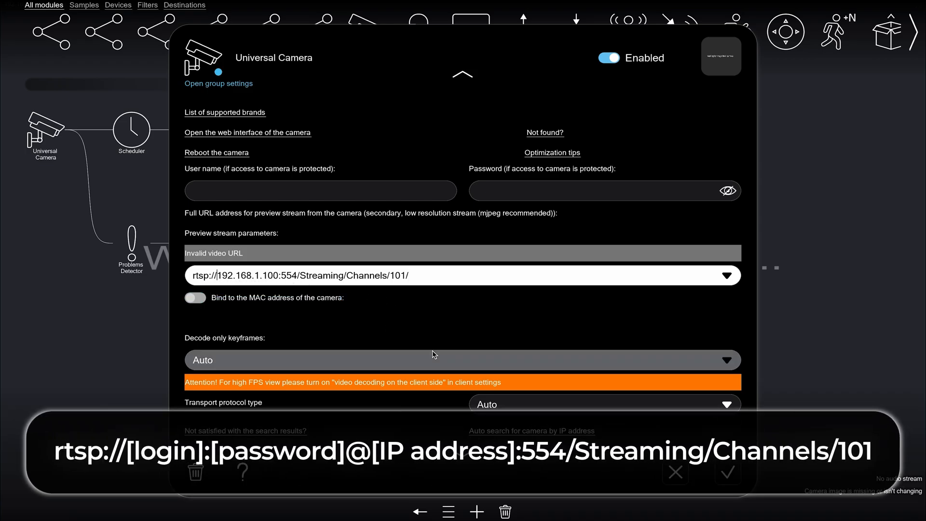
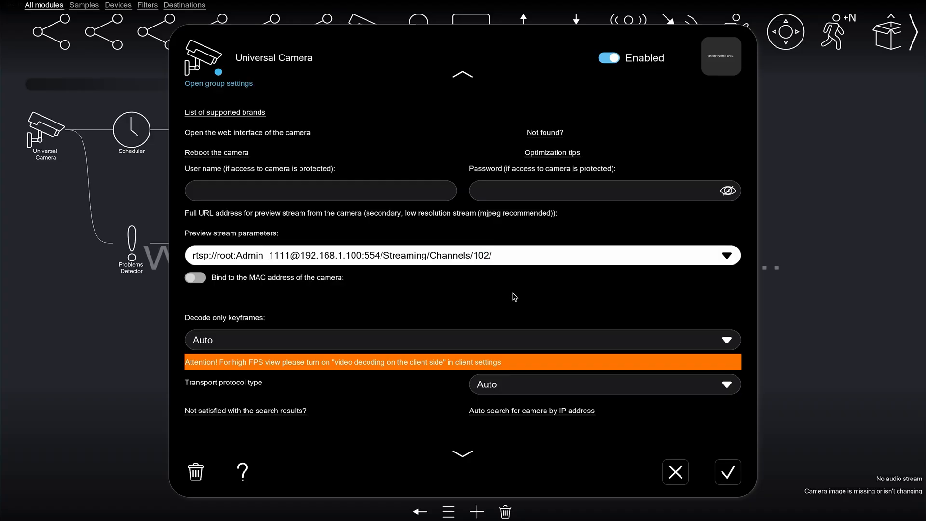
# - Copy the preview stream URL, including its login and password, into the archive stream parameters and set the channel there to 101
pyautogui.tripleClick(521, 260)
pyautogui.hotkey('ctrl', 'c')
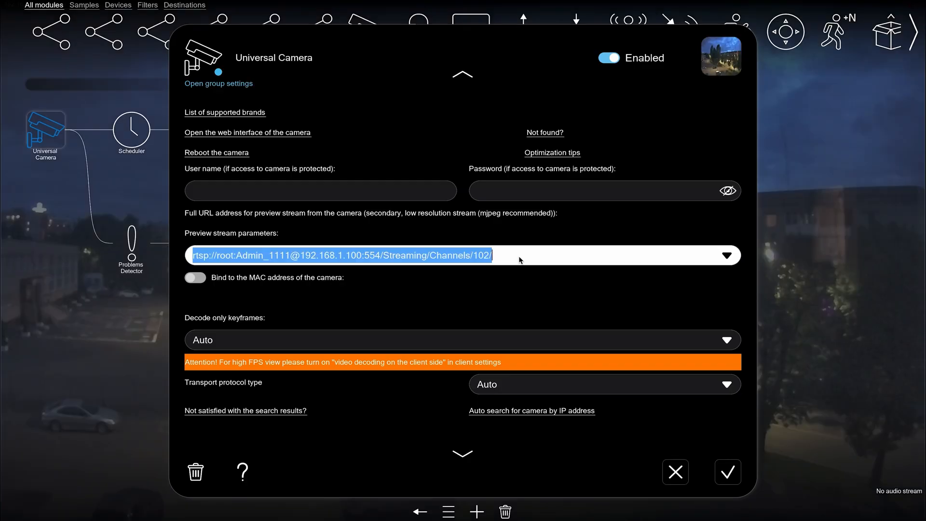
pyautogui.click(530, 283)
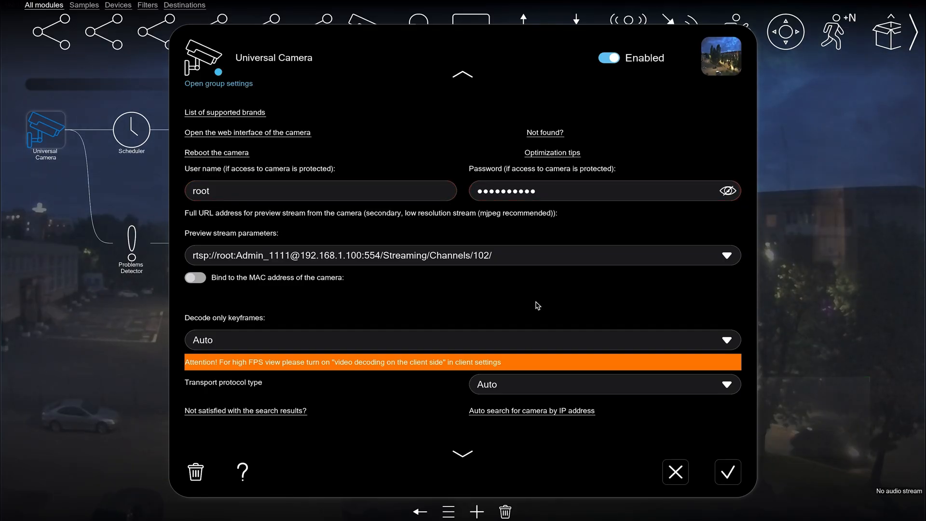
pyautogui.click(462, 456)
pyautogui.click(445, 285)
pyautogui.scroll(1, 446, 285)
pyautogui.hotkey('ctrl', 'v')
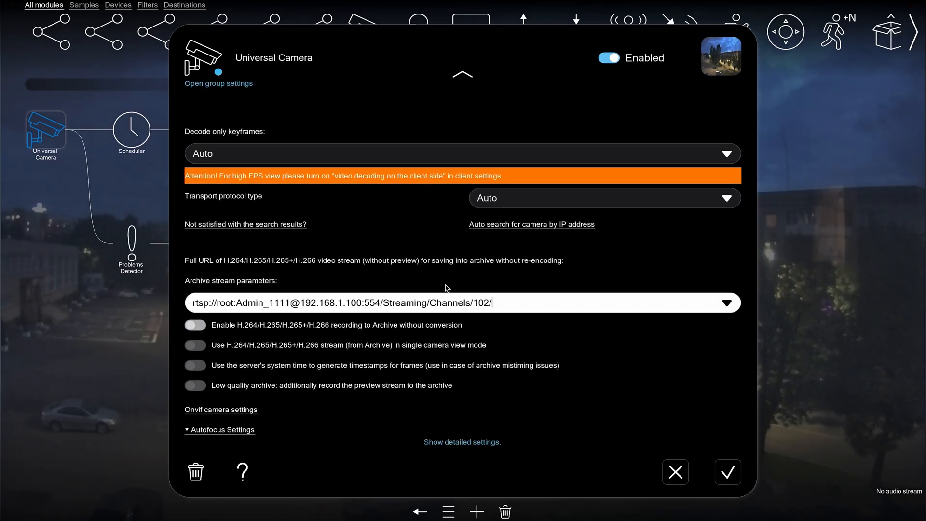
pyautogui.scroll(-1, 464, 289)
pyautogui.scroll(1, 499, 287)
pyautogui.click(486, 302)
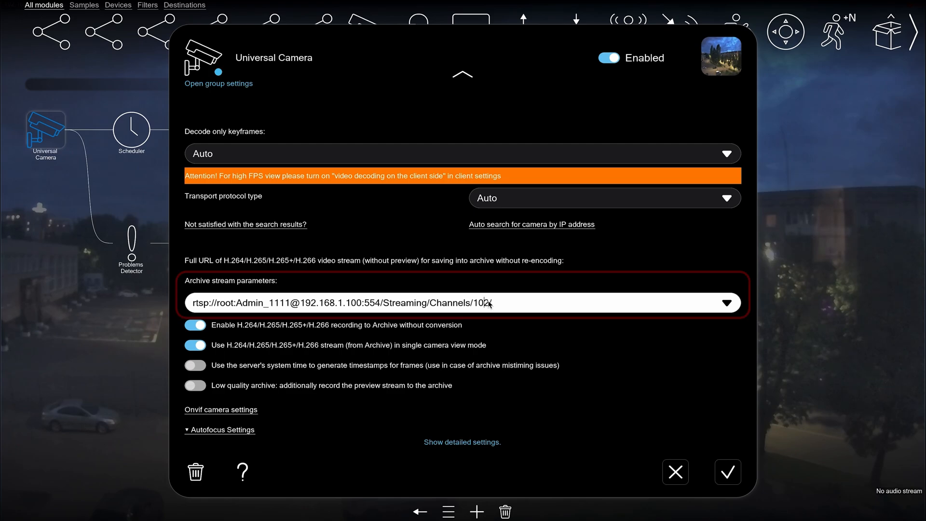
pyautogui.hotkey('shift', 'Right')
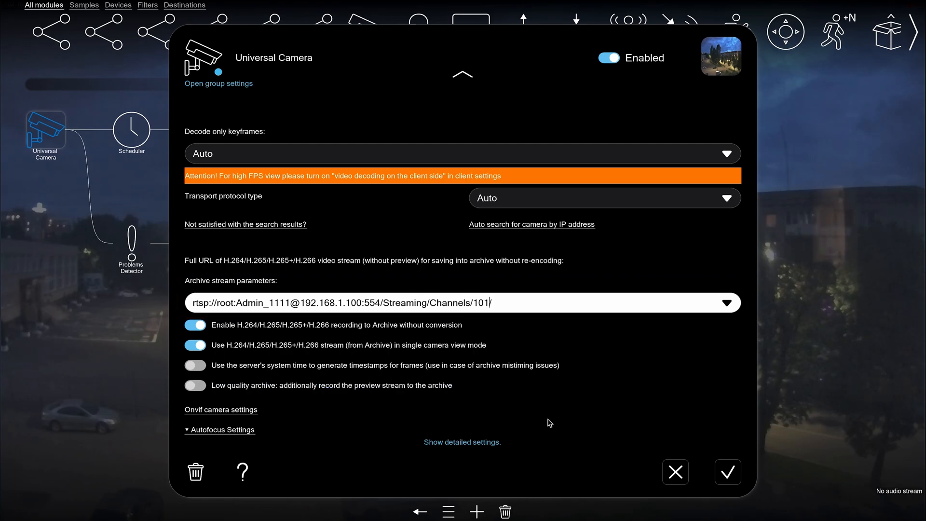
# - Save the Universal Camera settings and return to the live camera view
pyautogui.scroll(-1, 564, 427)
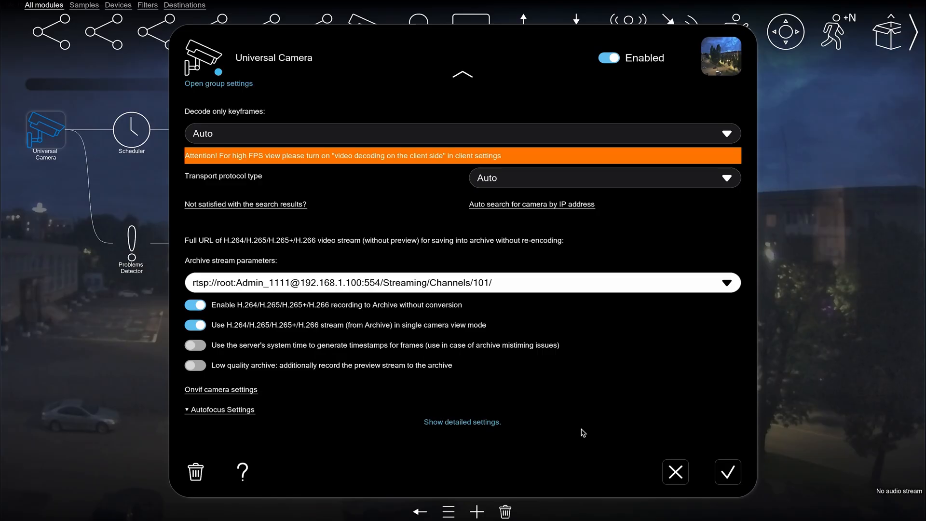
pyautogui.click(720, 462)
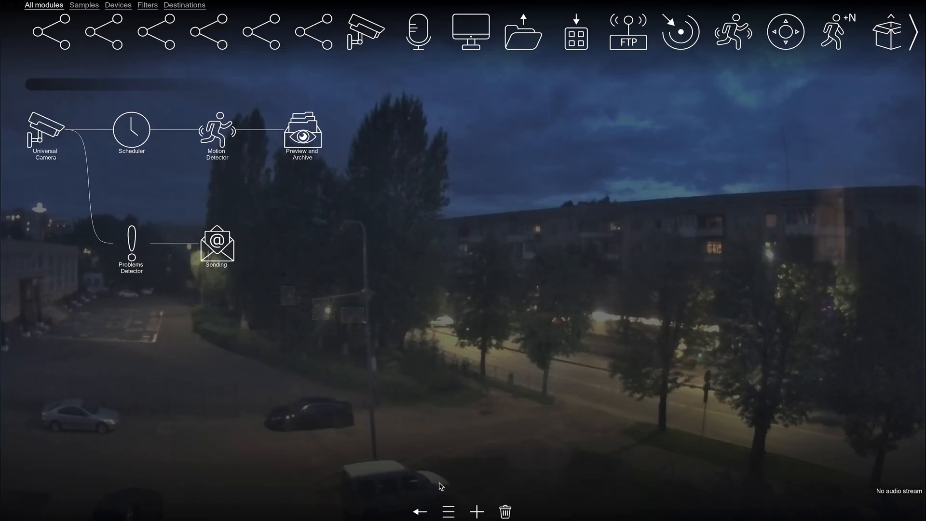
pyautogui.click(419, 510)
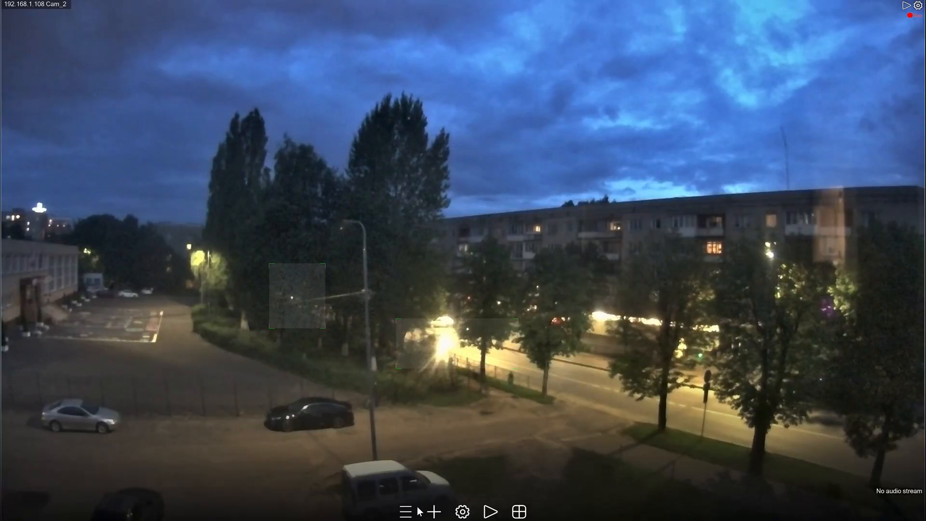